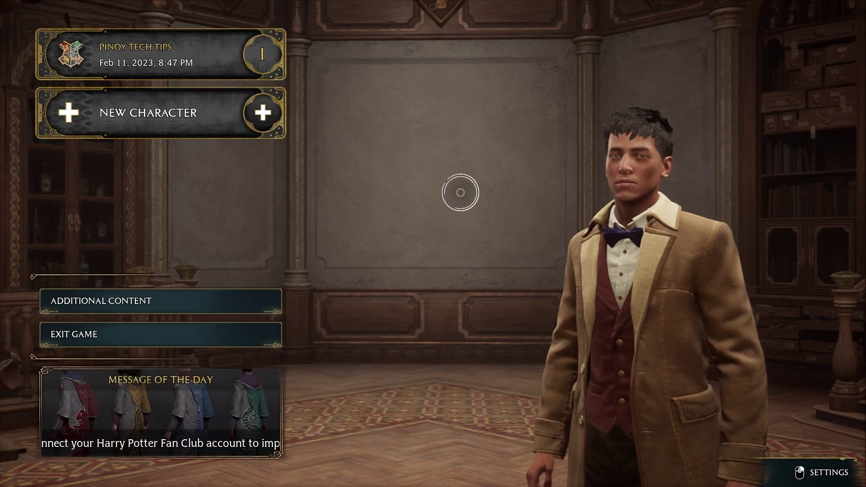
# Step: Go to the EXIT GAME option on the Hogwarts Legacy main menu
pyautogui.moveTo(131, 45)
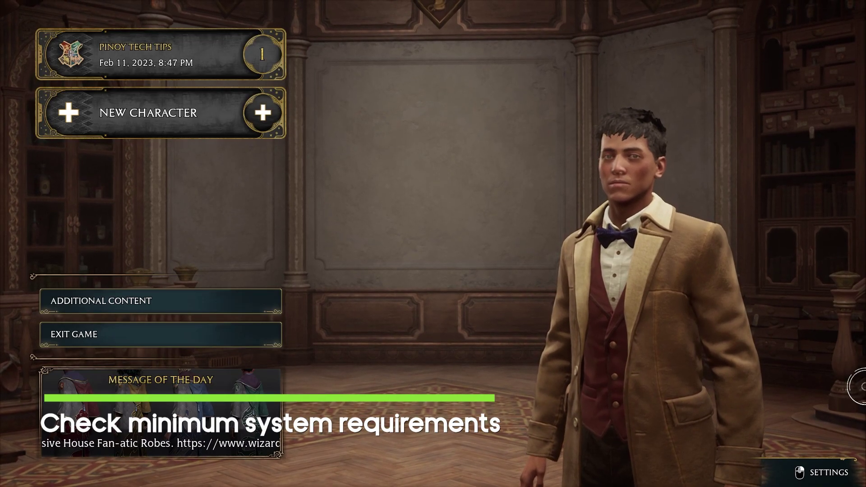
# Step: Ask to exit Hogwarts Legacy, then cancel the exit prompt with Esc
pyautogui.click(195, 334)
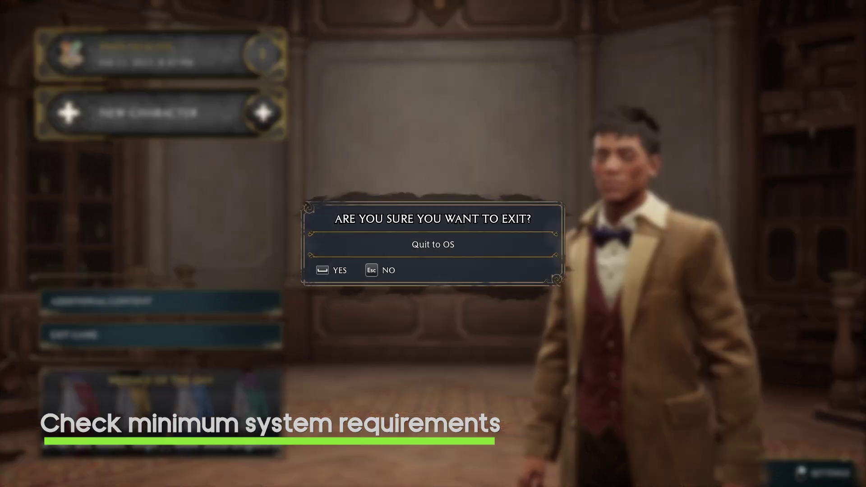
pyautogui.press('Escape')
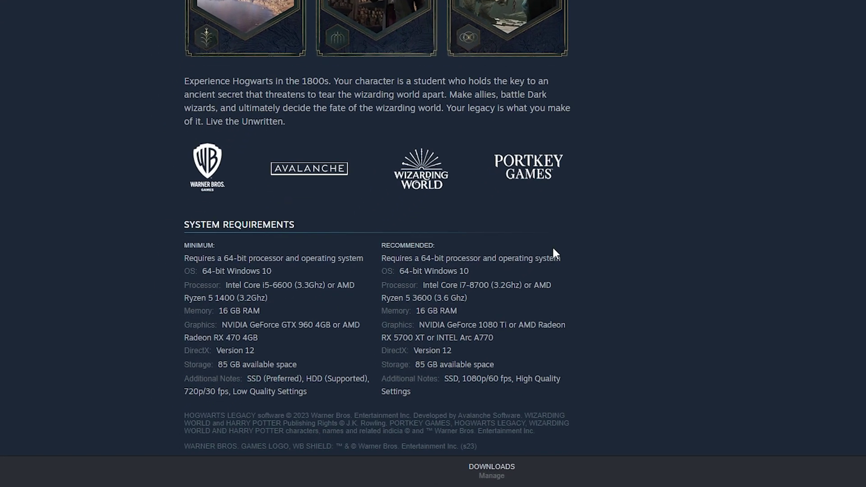
# Step: Highlight the full Hogwarts Legacy system requirements text, then clear the selection
pyautogui.scroll(-3, 685, 239)
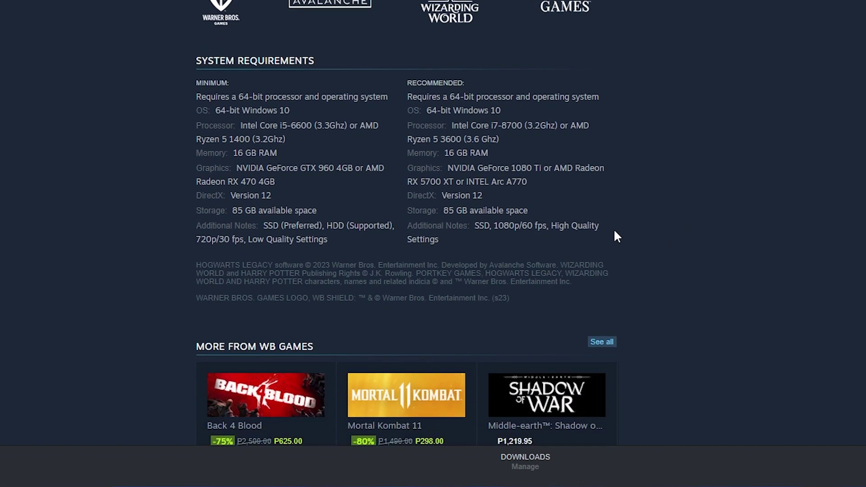
pyautogui.moveTo(193, 56); pyautogui.dragTo(656, 264)
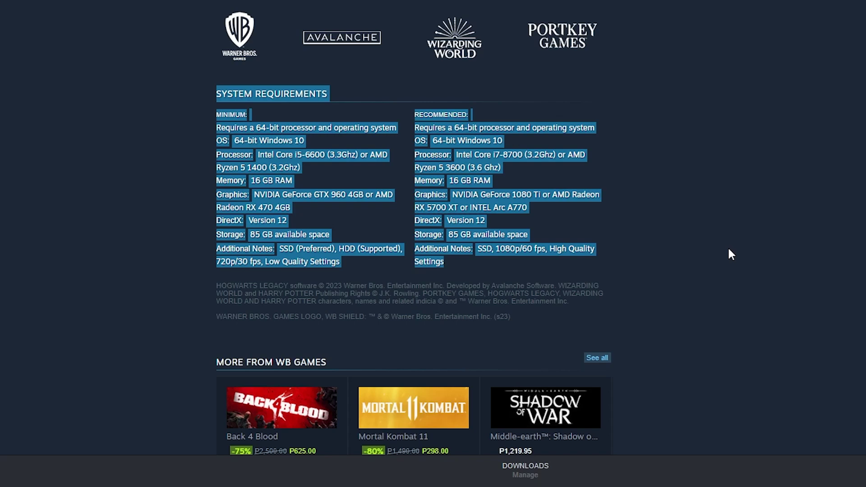
pyautogui.click(739, 227)
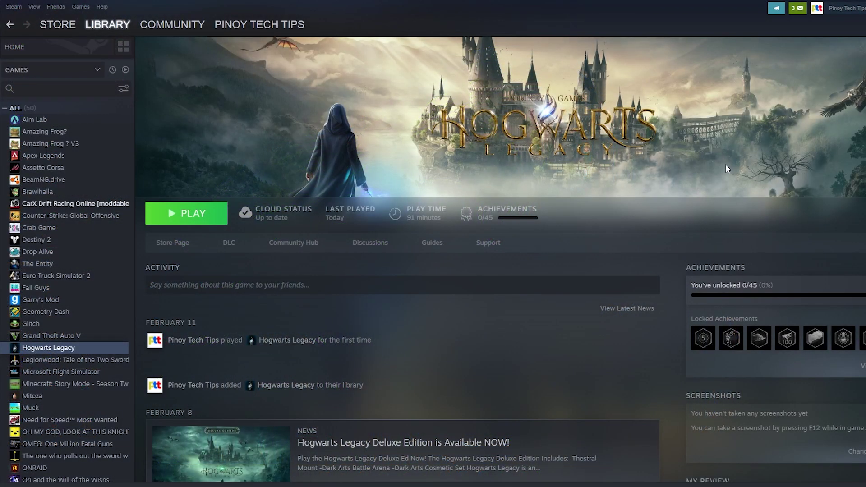
pyautogui.scroll(-3, 529, 371)
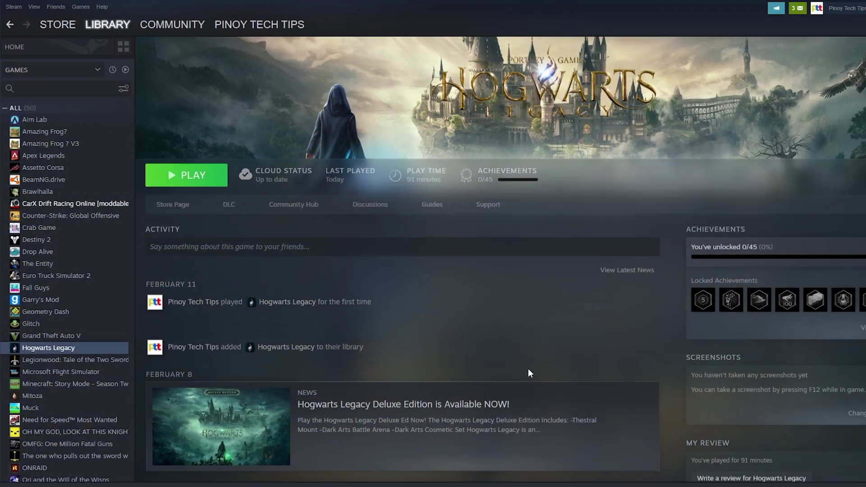
pyautogui.scroll(-3, 529, 372)
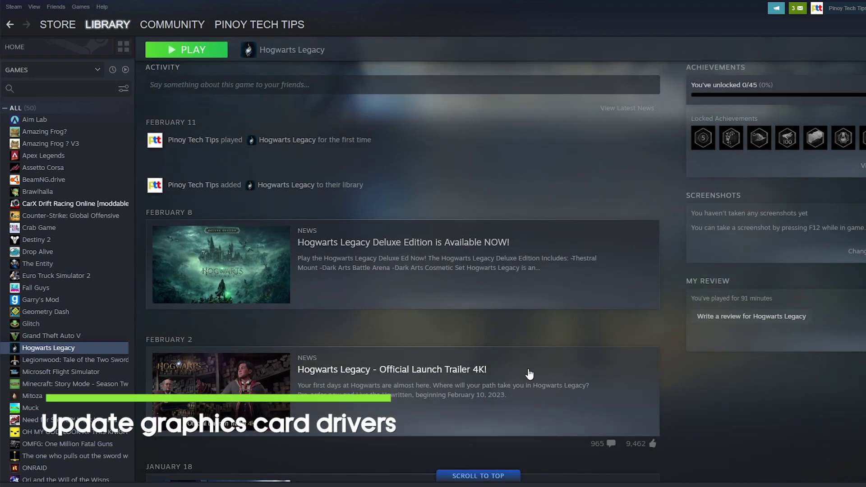
pyautogui.scroll(-4, 529, 374)
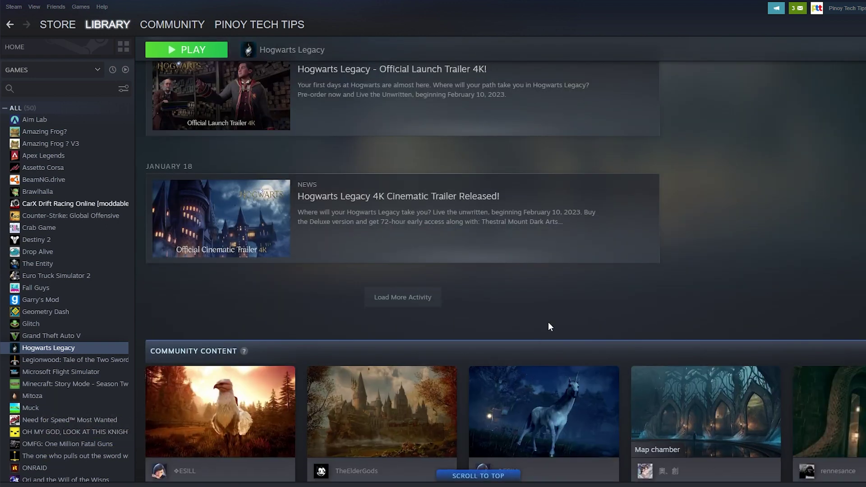
pyautogui.scroll(-1, 547, 325)
pyautogui.scroll(-2, 626, 439)
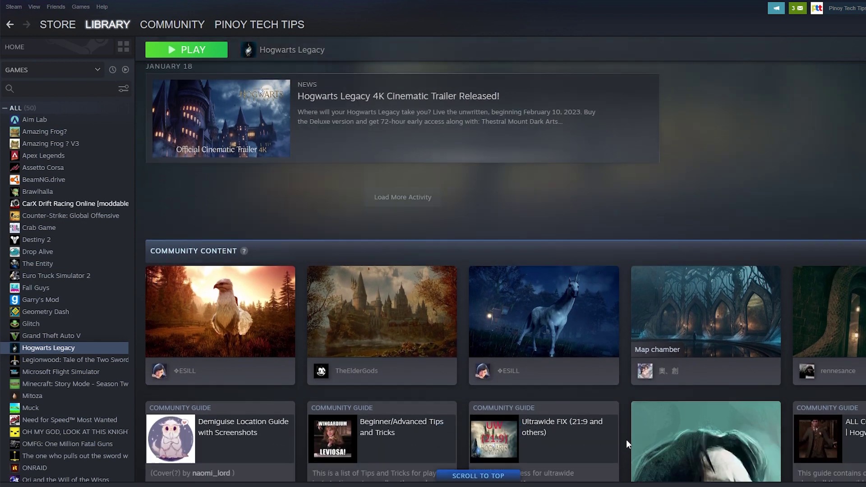
pyautogui.scroll(-2, 626, 438)
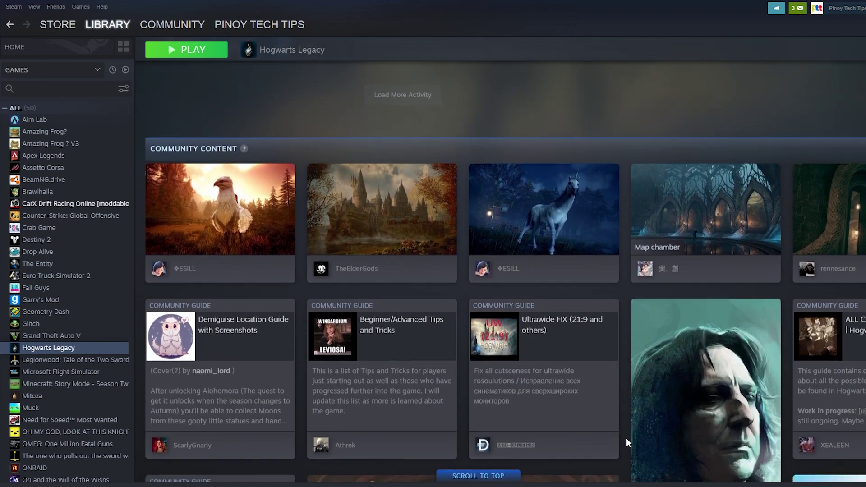
pyautogui.scroll(-3, 625, 437)
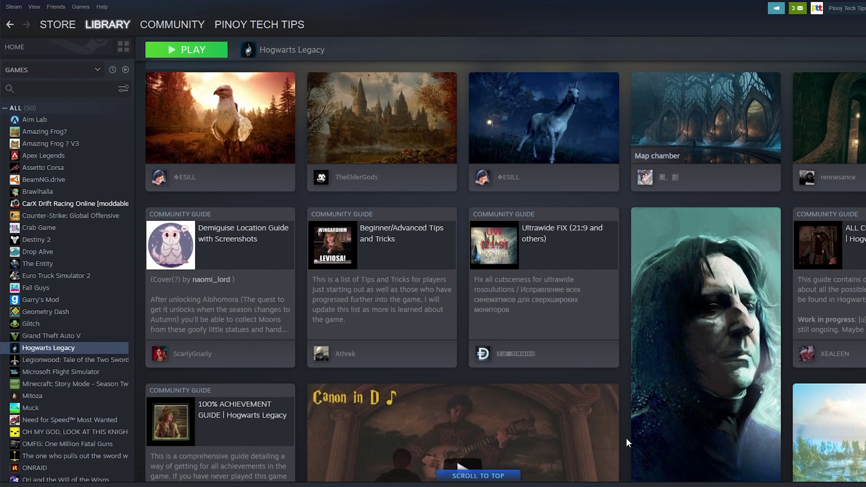
pyautogui.scroll(-4, 626, 437)
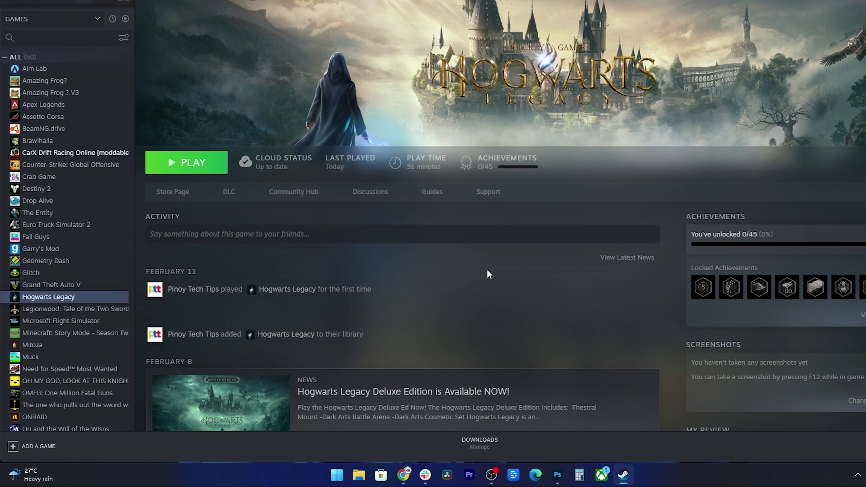
# Step: Launch Device Manager by searching Start for 'device Manager'
pyautogui.click(337, 474)
pyautogui.write('device Manager')
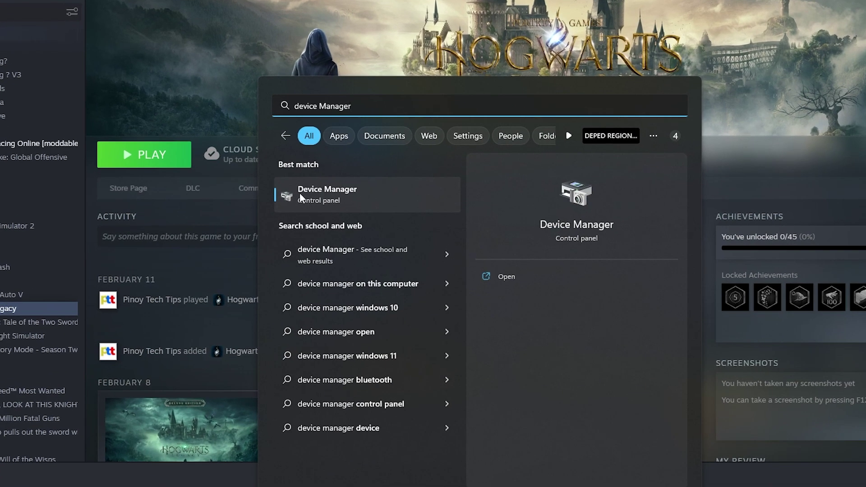
pyautogui.click(312, 194)
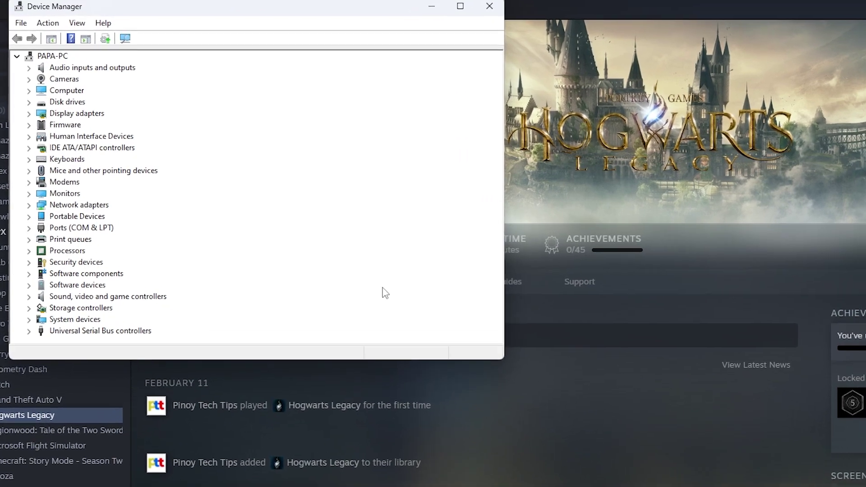
# Step: Let Windows automatically search for a newer GeForce GTX 1050 Ti driver, then dismiss the result
pyautogui.click(27, 113)
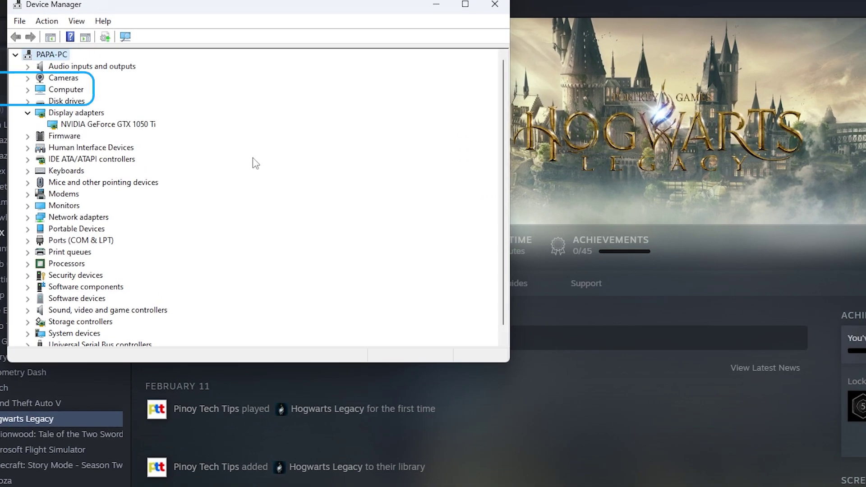
pyautogui.rightClick(115, 127)
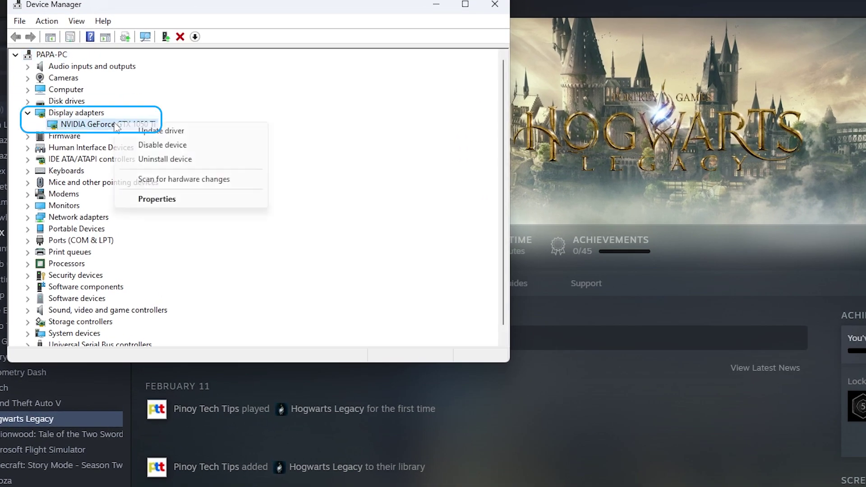
pyautogui.click(174, 134)
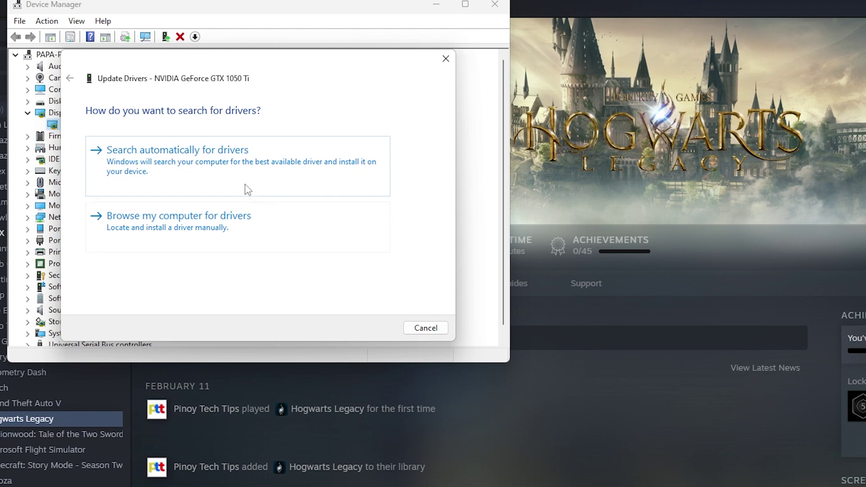
pyautogui.click(216, 166)
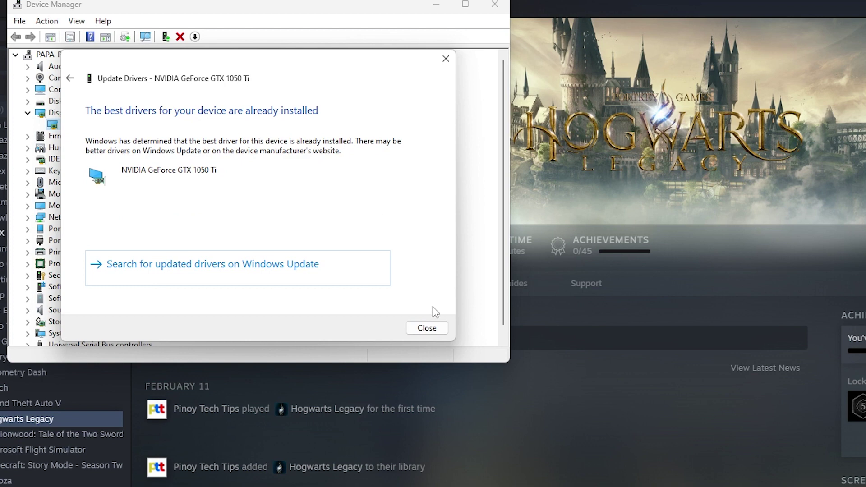
pyautogui.click(431, 327)
# Step: Close Device Manager and set NVIDIA's driver search to GeForce 10 Series, GeForce GTX 1050 Ti
pyautogui.click(496, 7)
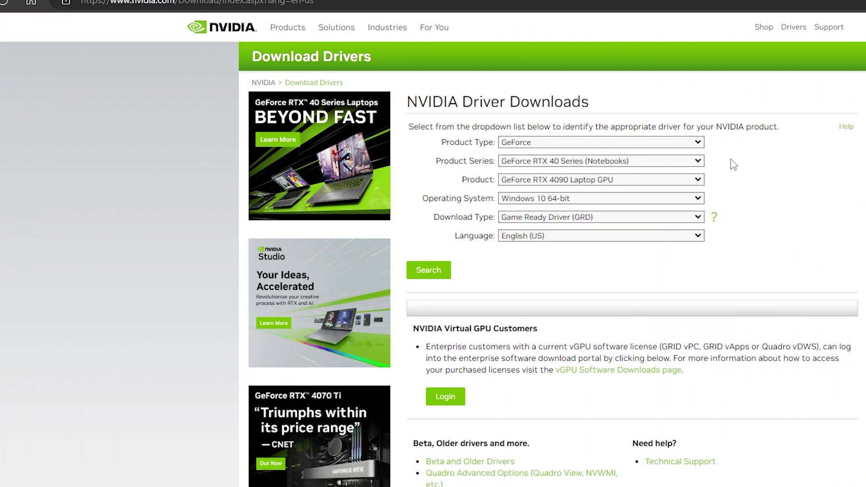
pyautogui.click(697, 161)
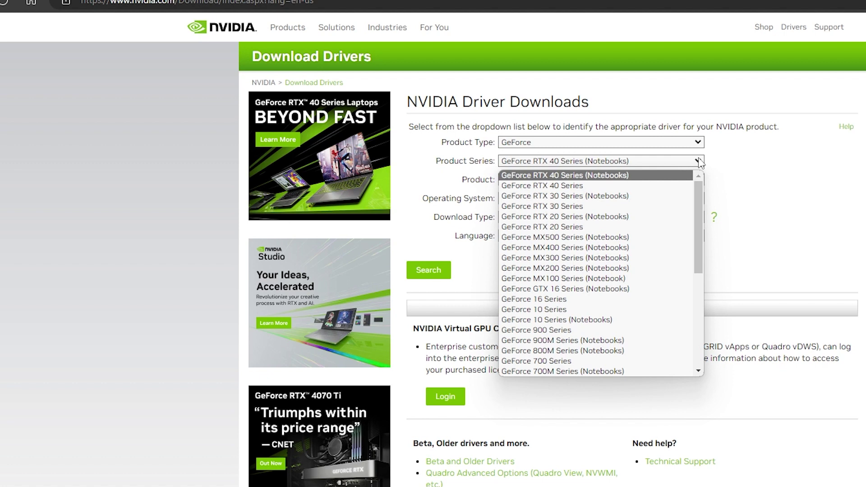
pyautogui.press('Escape')
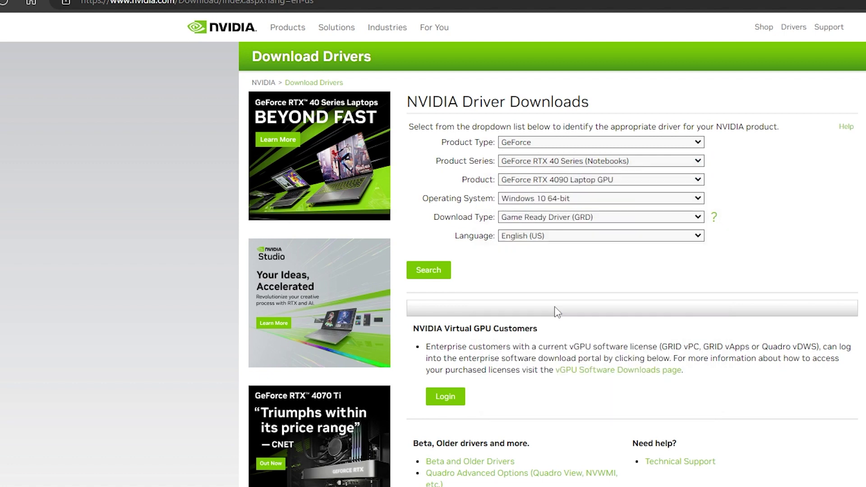
pyautogui.click(691, 161)
pyautogui.click(605, 108)
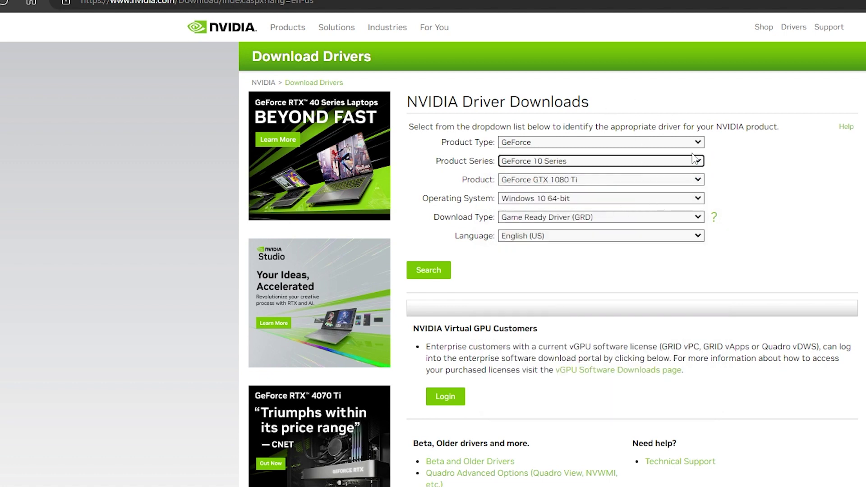
pyautogui.click(701, 183)
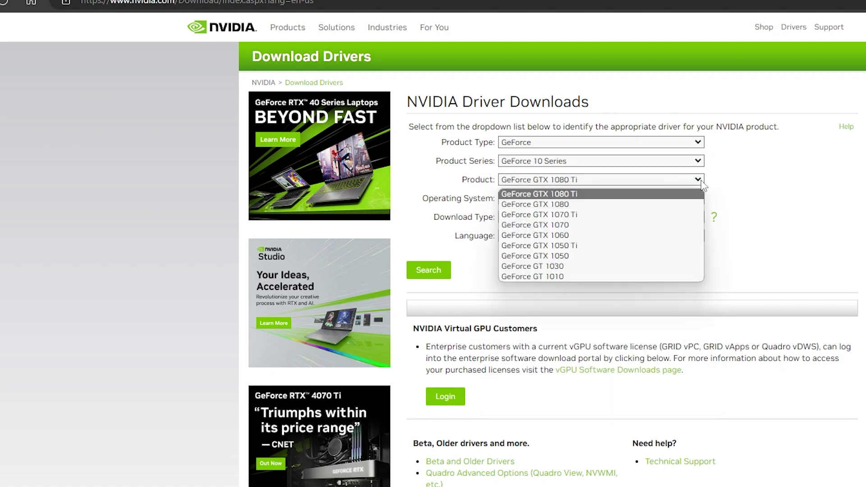
pyautogui.click(590, 245)
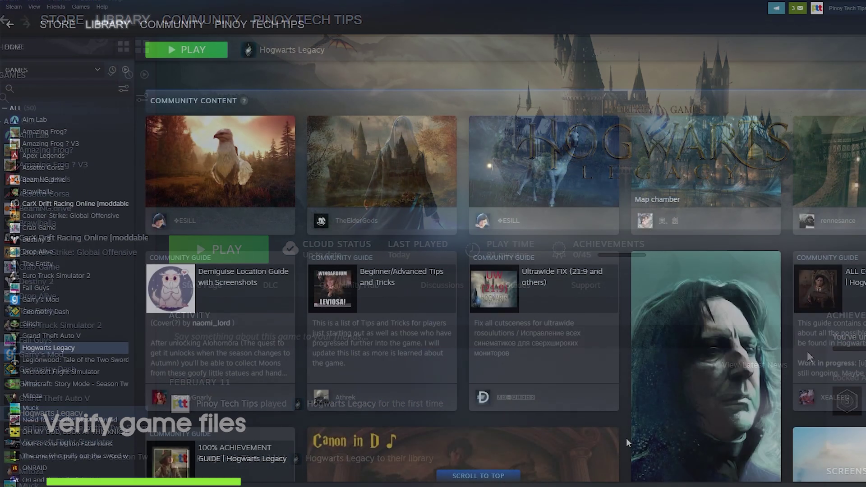
pyautogui.scroll(-3, 626, 437)
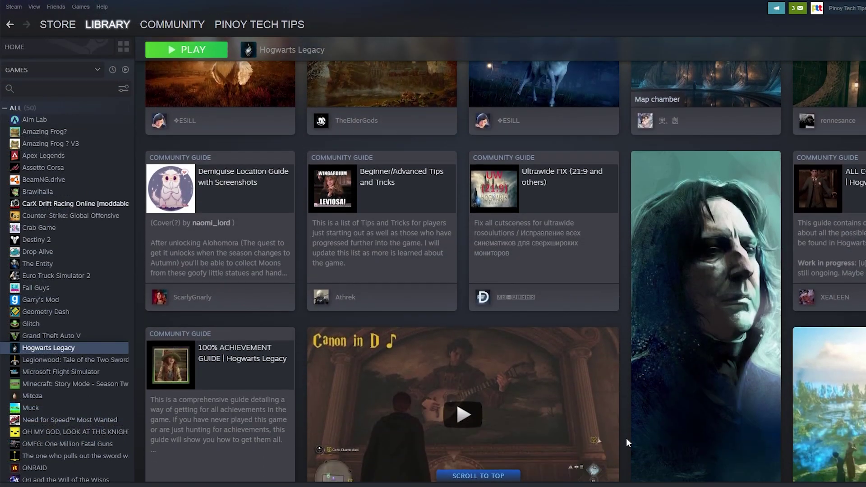
pyautogui.scroll(-3, 626, 438)
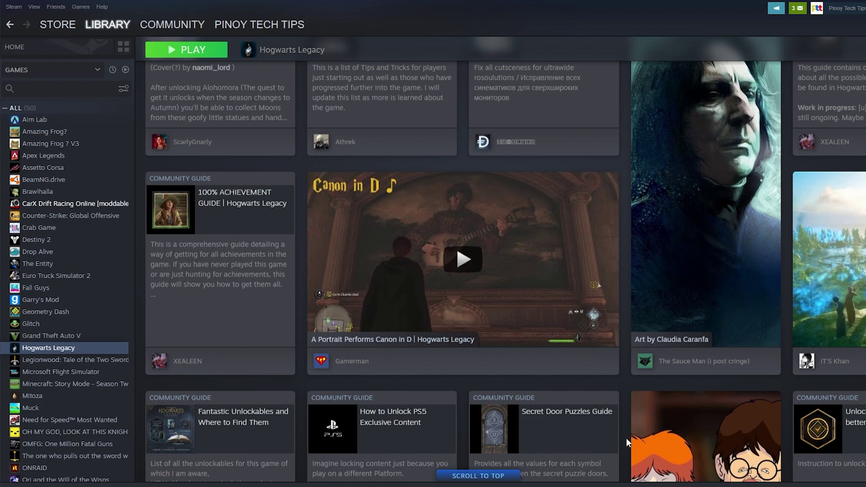
pyautogui.scroll(-5, 626, 438)
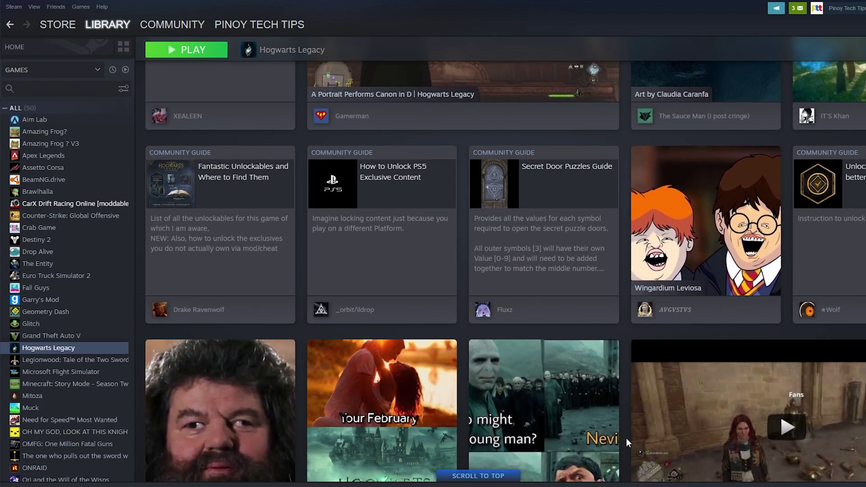
pyautogui.scroll(-6, 626, 437)
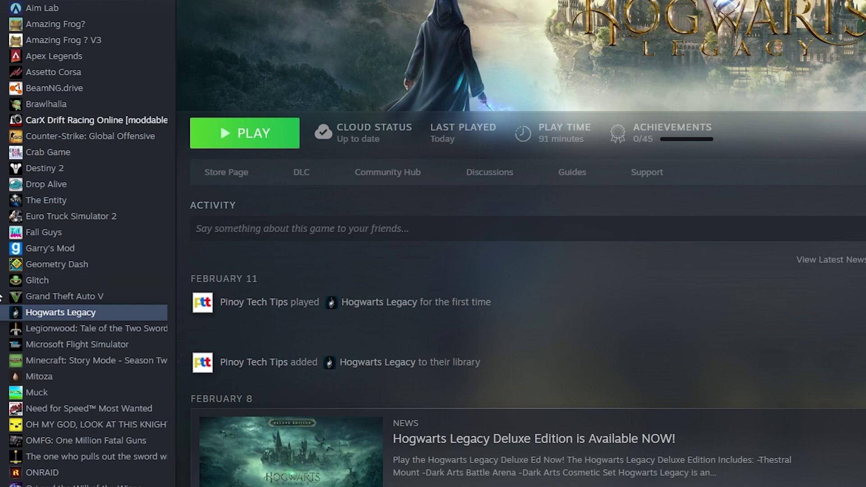
# Step: Run Verify integrity of game files from Hogwarts Legacy's Properties > Local Files
pyautogui.rightClick(60, 312)
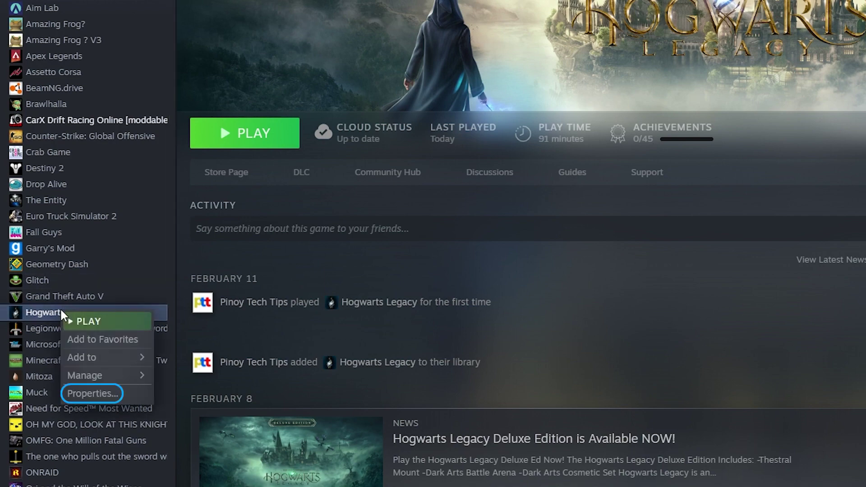
pyautogui.click(73, 394)
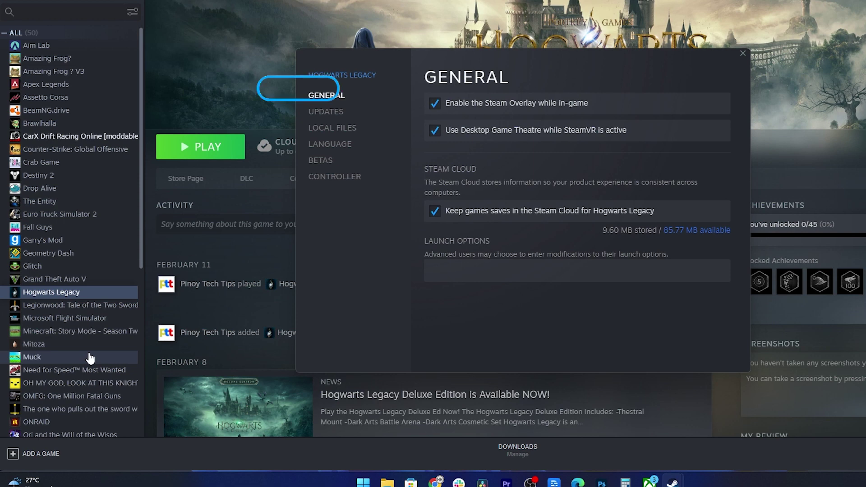
pyautogui.click(342, 131)
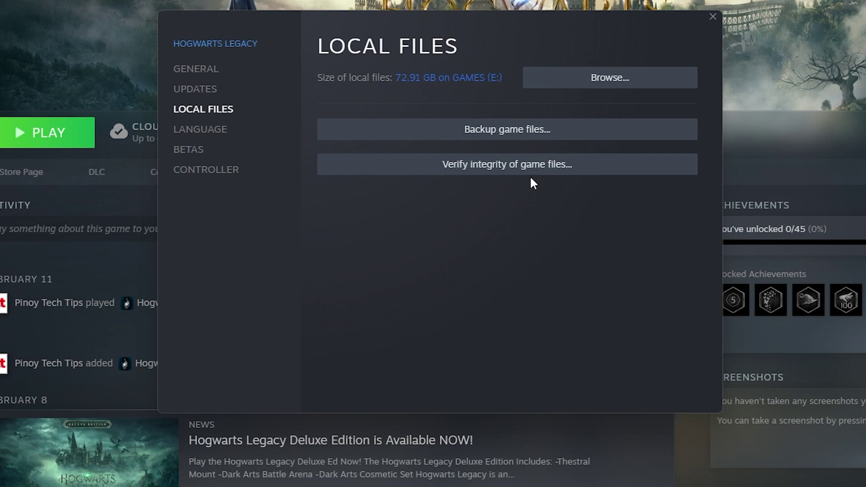
pyautogui.click(501, 166)
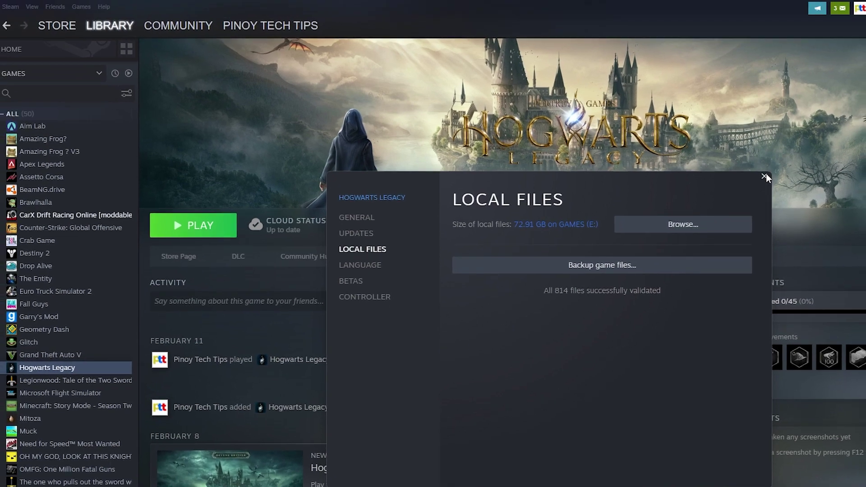
# Step: Close the Properties window and scroll down to the library page's guides, artwork and videos
pyautogui.click(764, 130)
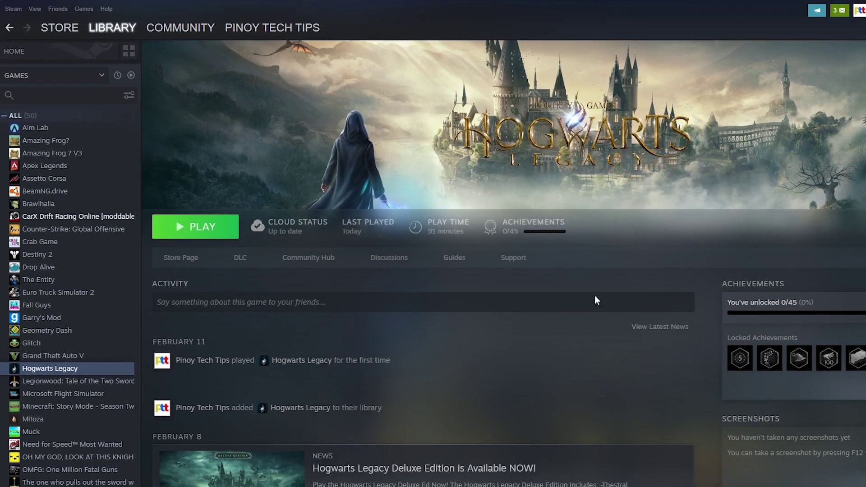
pyautogui.scroll(-3, 558, 393)
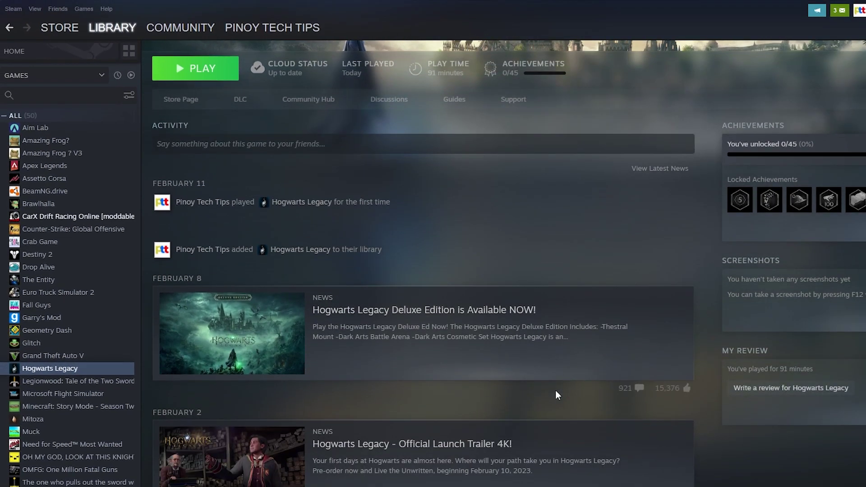
pyautogui.scroll(-5, 555, 390)
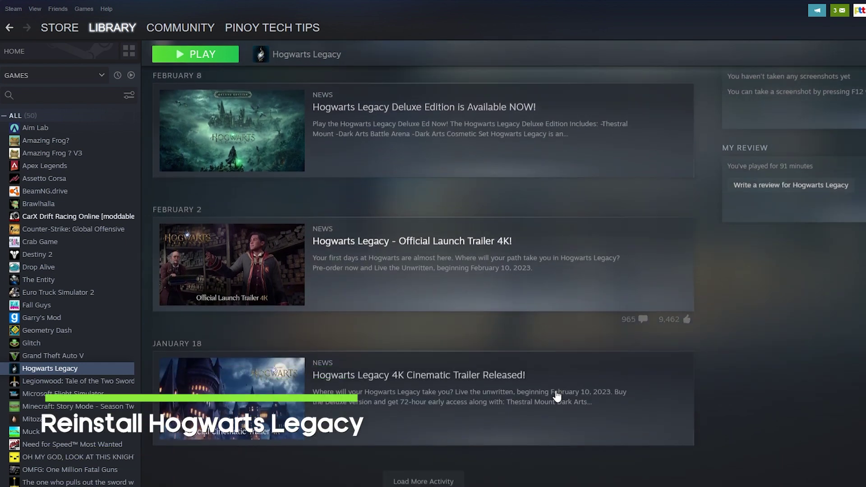
pyautogui.scroll(-4, 556, 396)
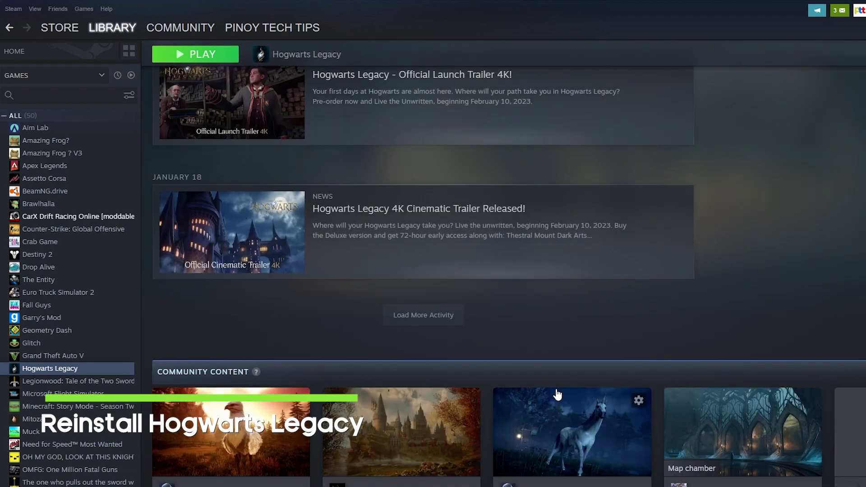
pyautogui.scroll(-1, 576, 341)
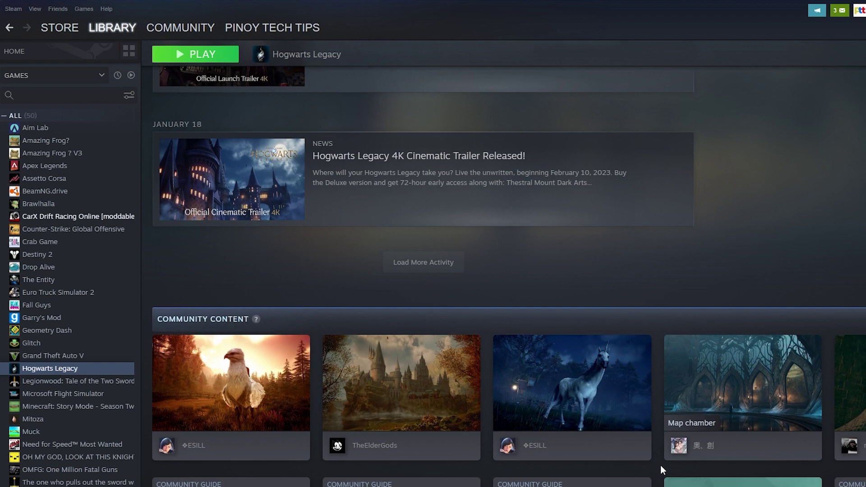
pyautogui.scroll(-3, 660, 465)
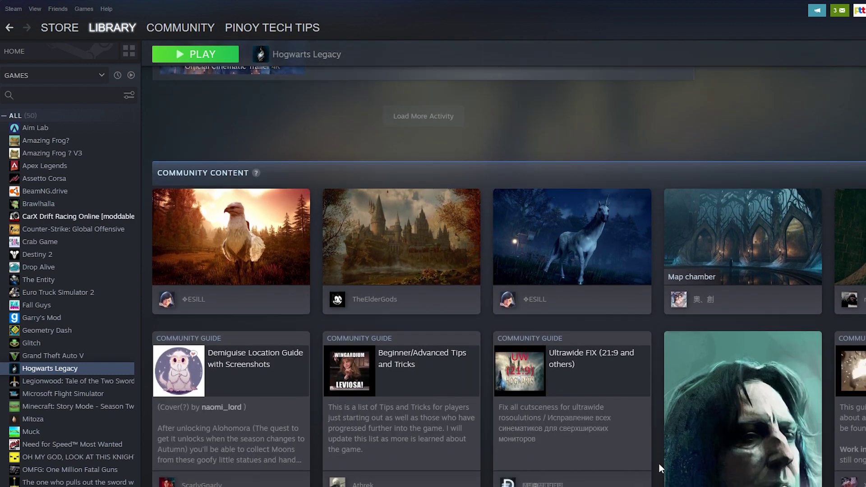
pyautogui.scroll(-1, 658, 463)
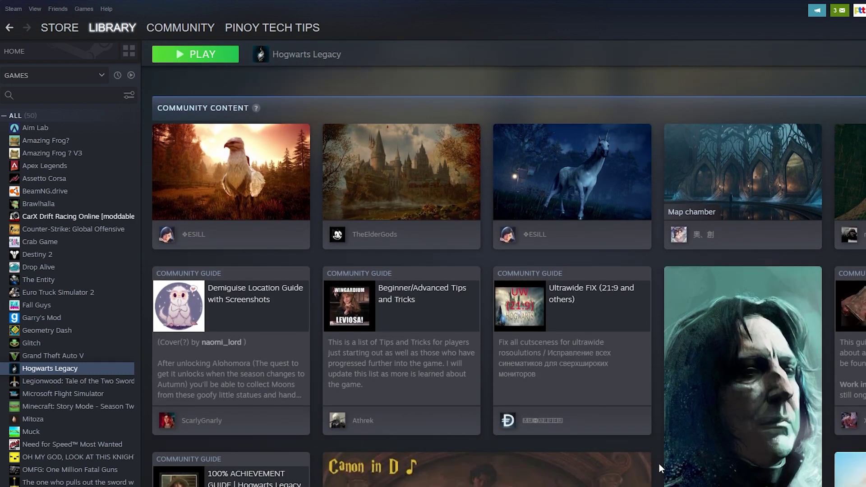
pyautogui.scroll(-3, 659, 463)
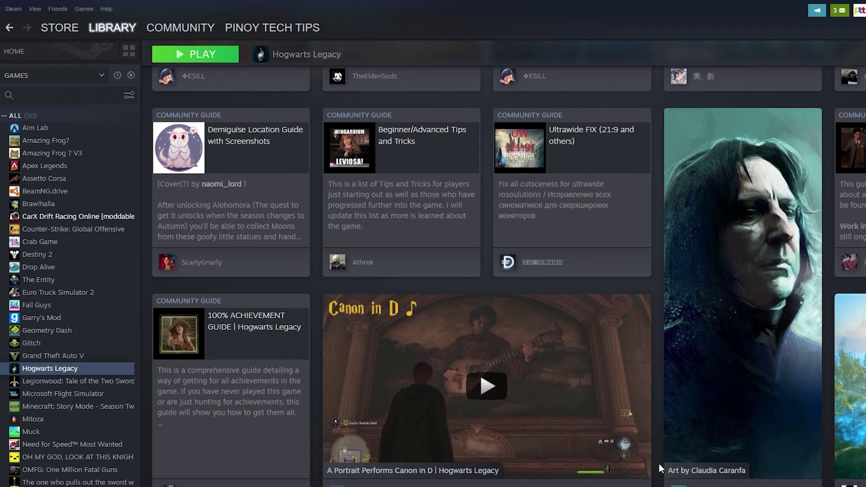
pyautogui.scroll(-4, 658, 464)
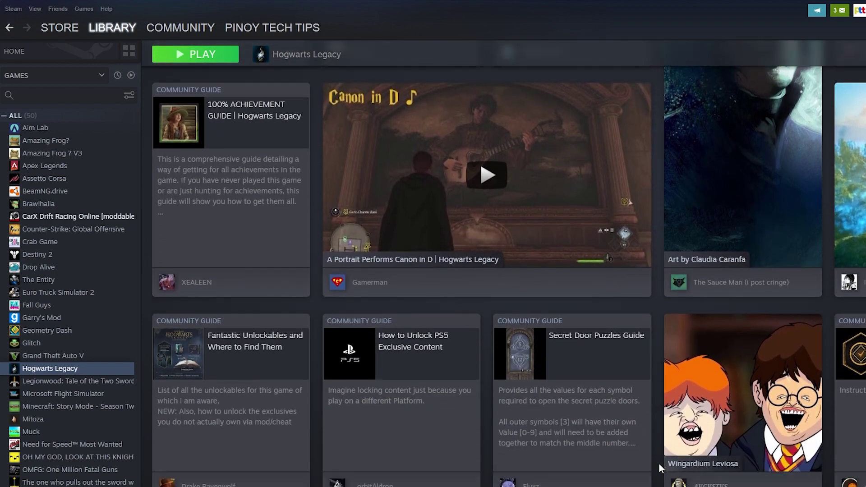
pyautogui.scroll(-6, 658, 464)
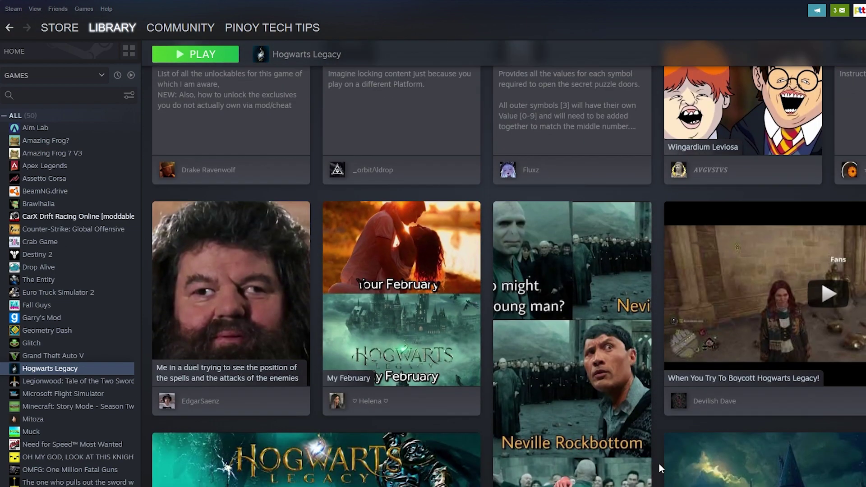
pyautogui.scroll(-3, 659, 464)
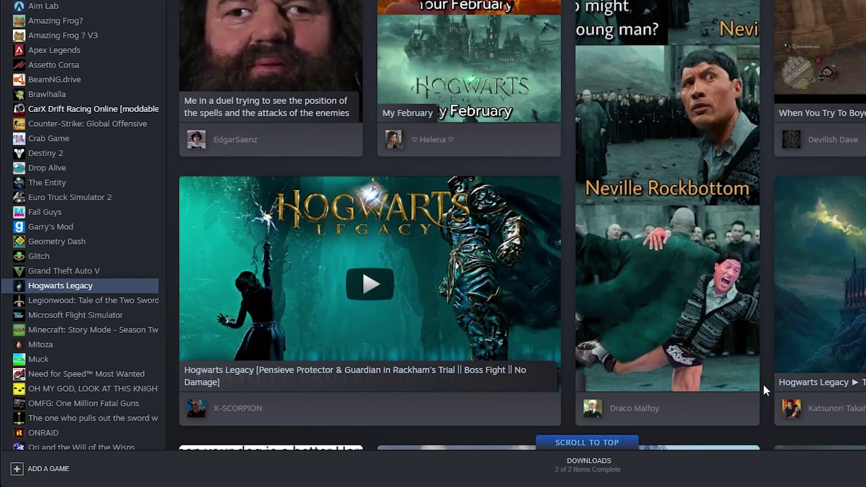
# Step: Choose Manage > Uninstall from Hogwarts Legacy's library sidebar context menu
pyautogui.rightClick(55, 284)
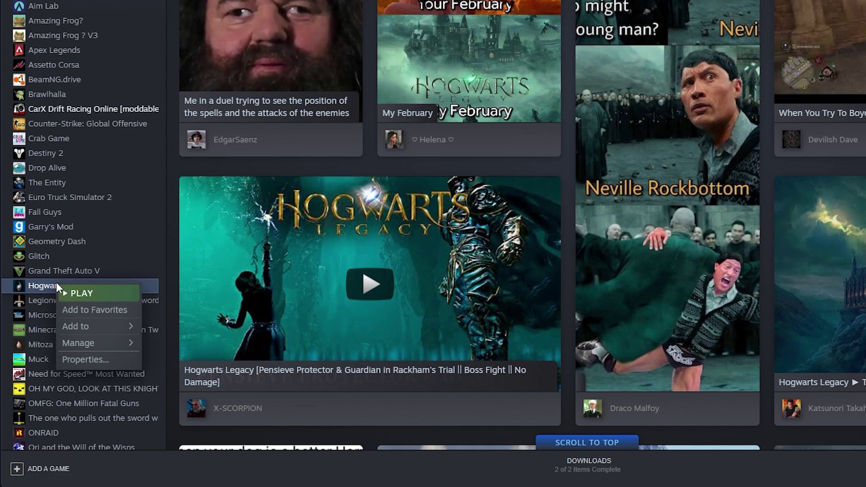
pyautogui.moveTo(120, 342)
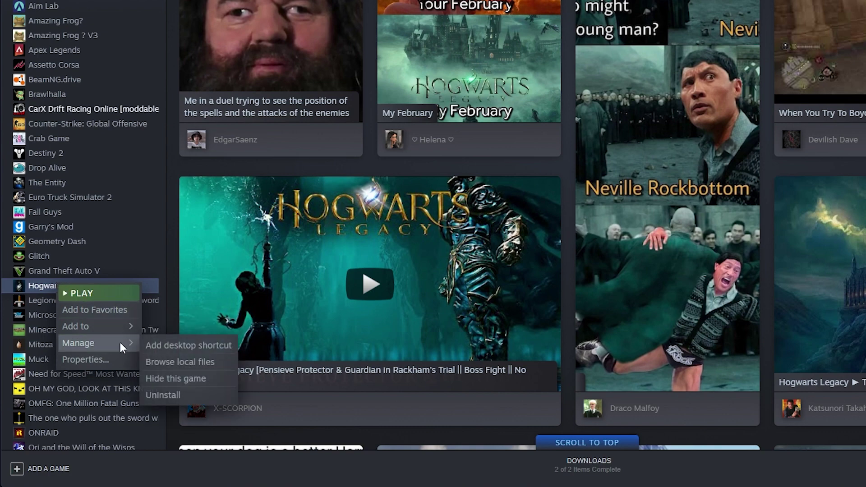
pyautogui.click(172, 399)
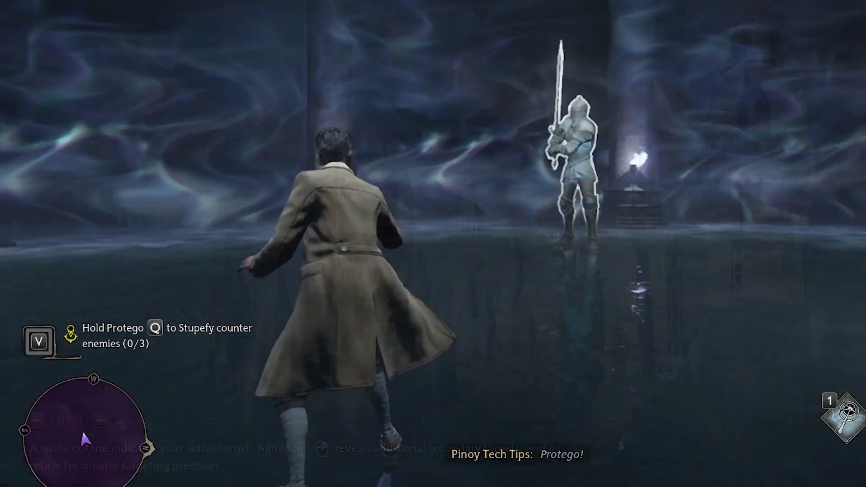
# Step: Block the knights' attacks with Protego (Q), counterattack with Space, and dodge away
pyautogui.press('q')
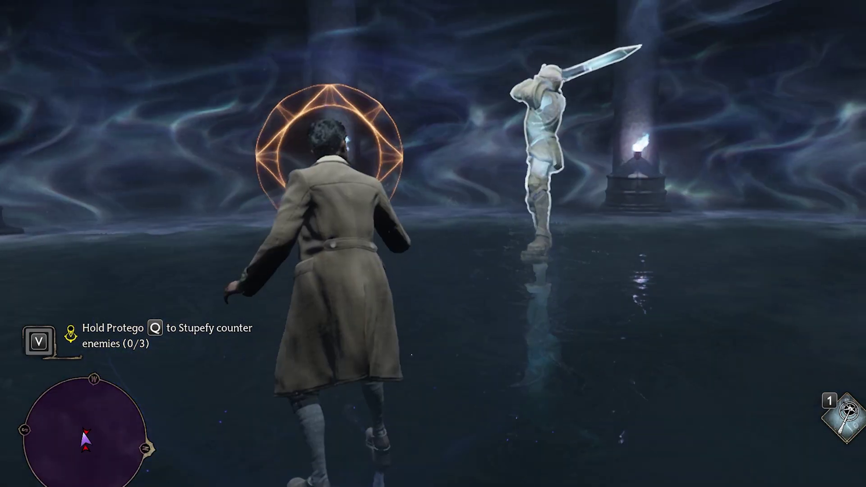
pyautogui.press('q')
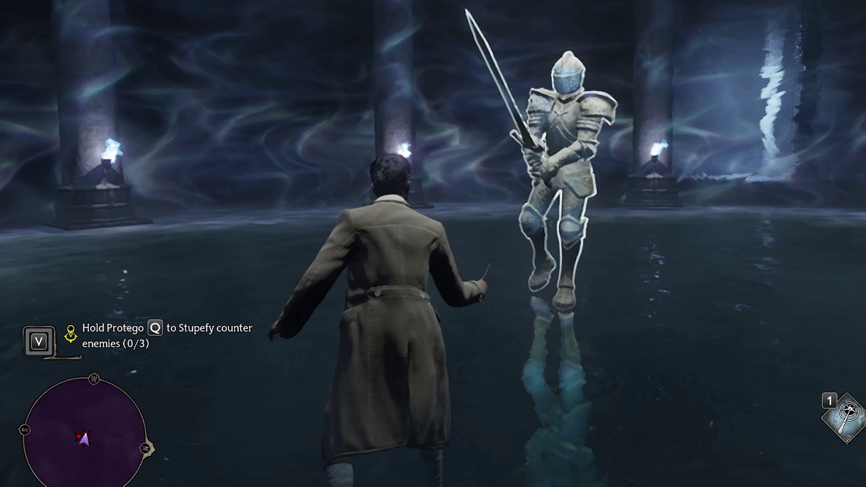
pyautogui.press('q')
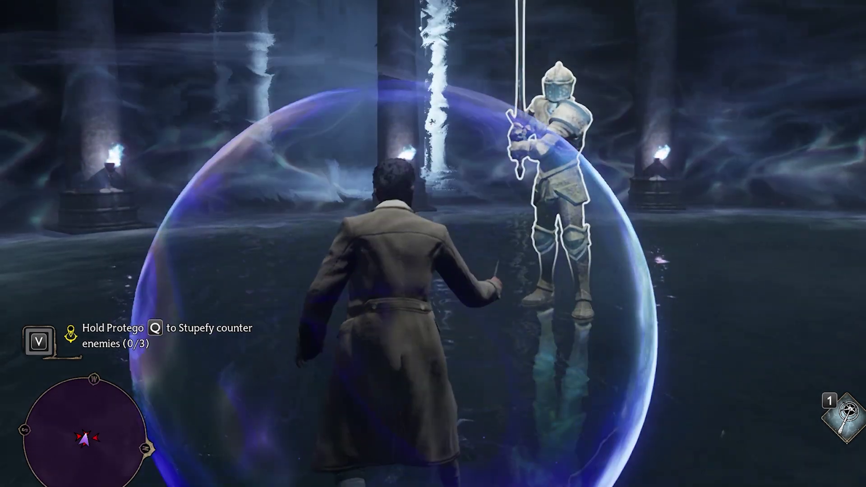
pyautogui.press('q')
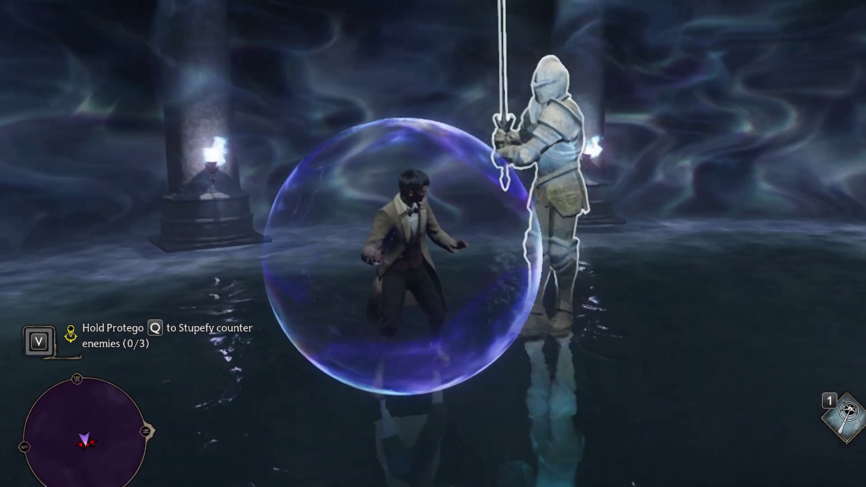
pyautogui.press('space')
pyautogui.press('a')
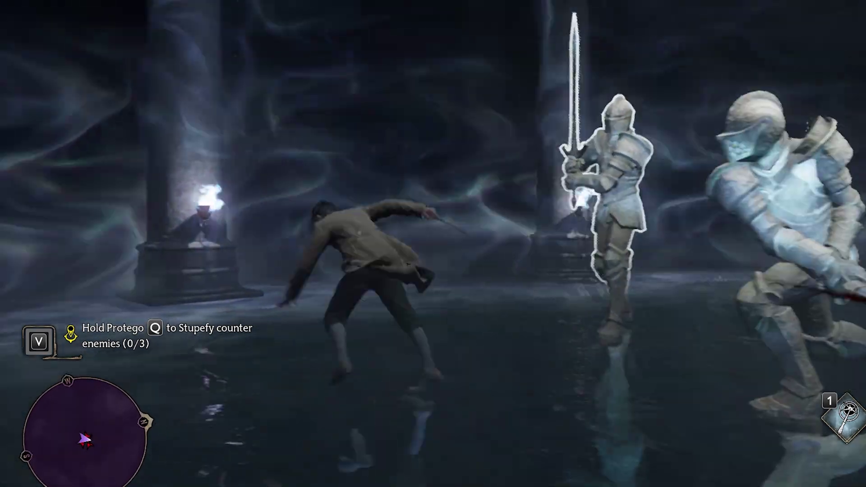